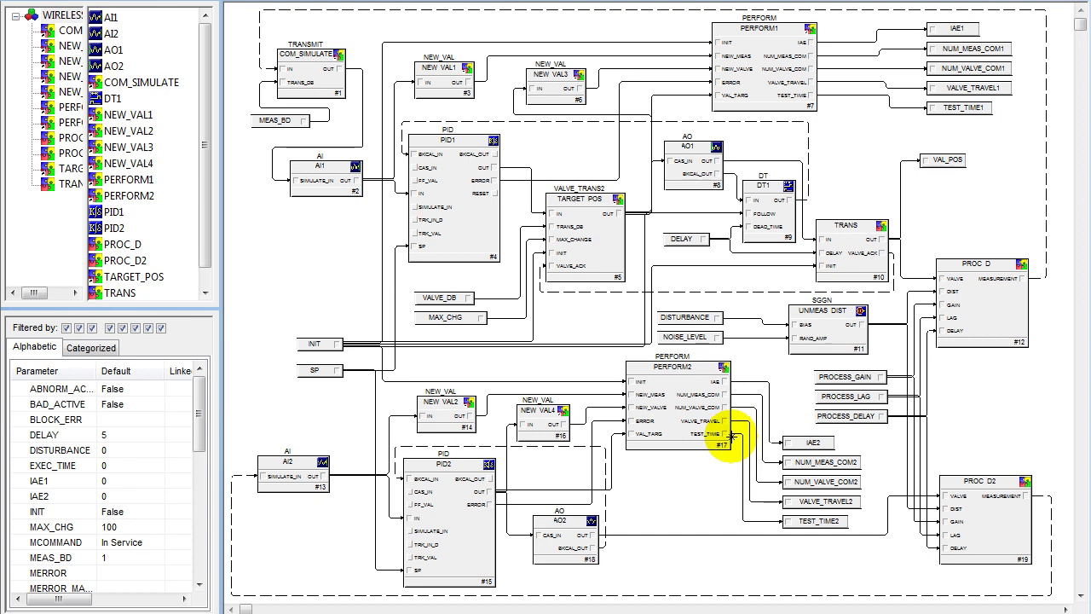
- Inspect COM_SIMULATE and TRANS parameters, then widen the diagram parameter list's name column
{"action": "left_click", "coordinate": [298, 75]}
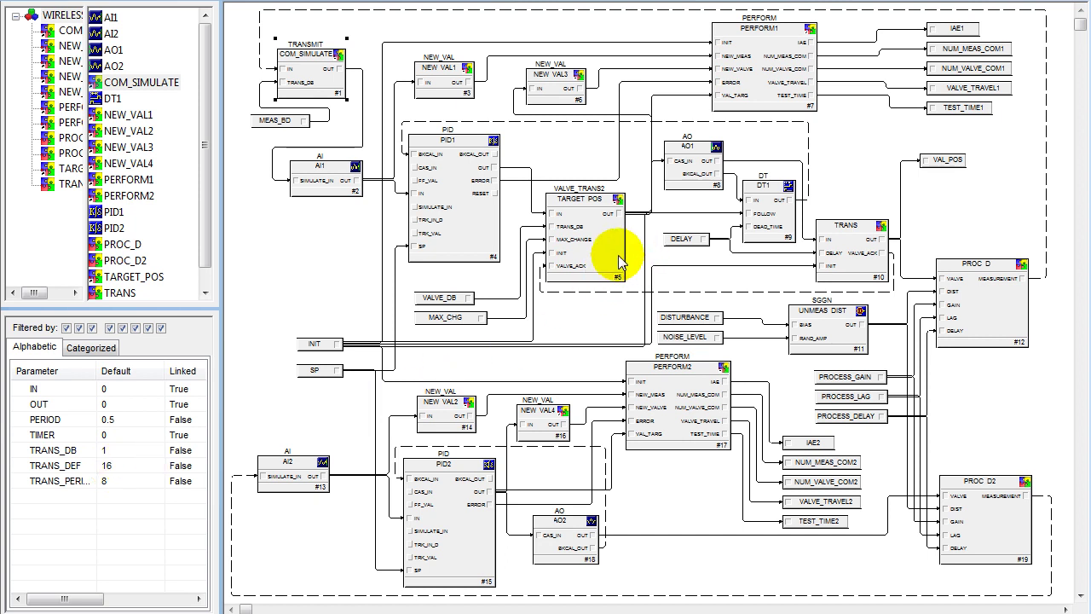
{"action": "left_click", "coordinate": [843, 248]}
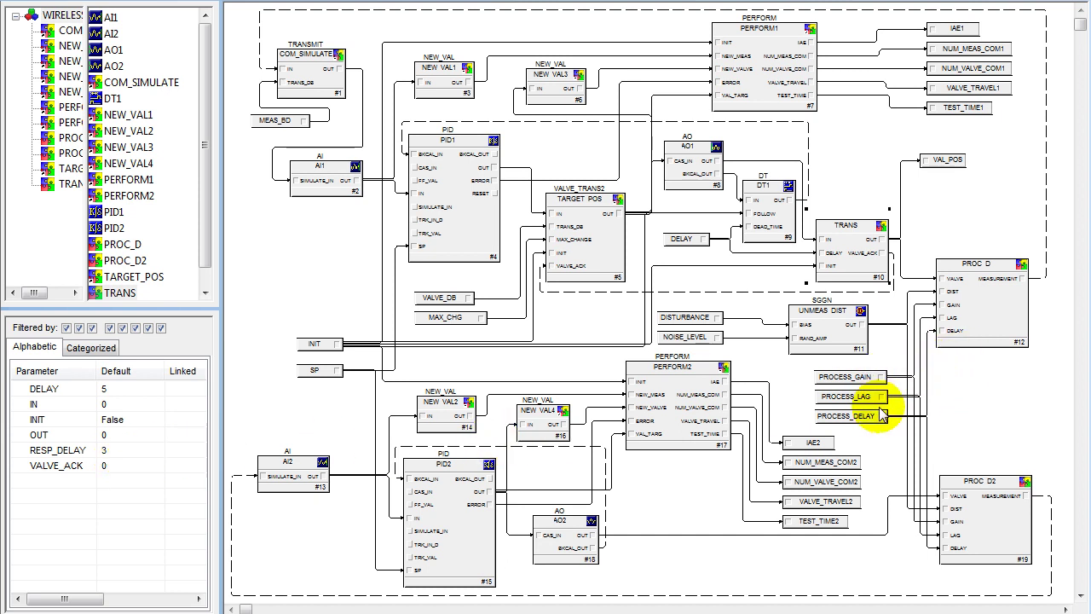
{"action": "left_click", "coordinate": [950, 388]}
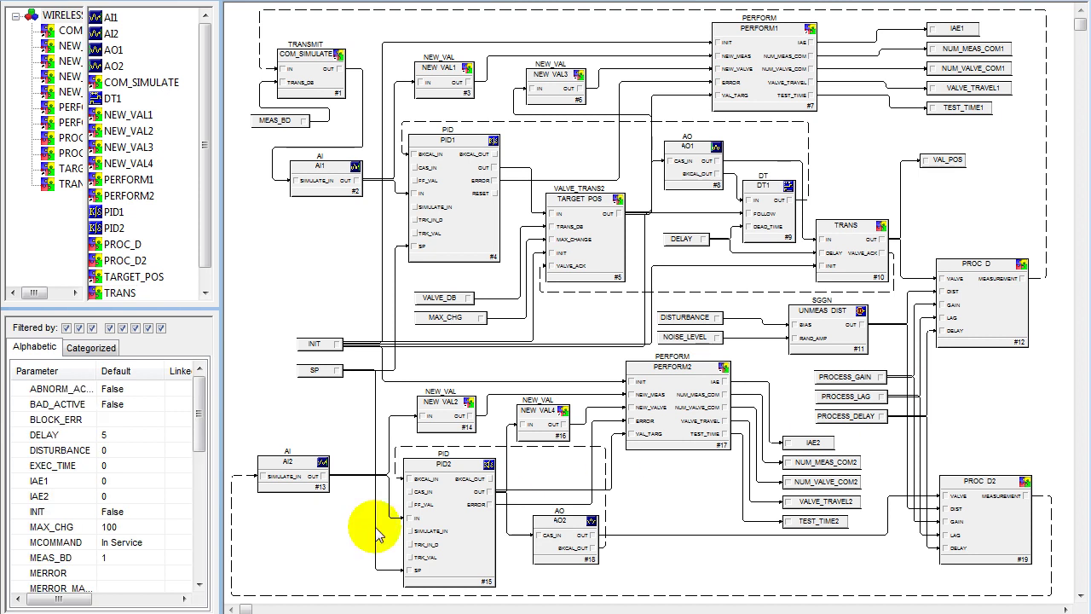
{"action": "left_click_drag", "start_coordinate": [202, 444], "coordinate": [205, 540]}
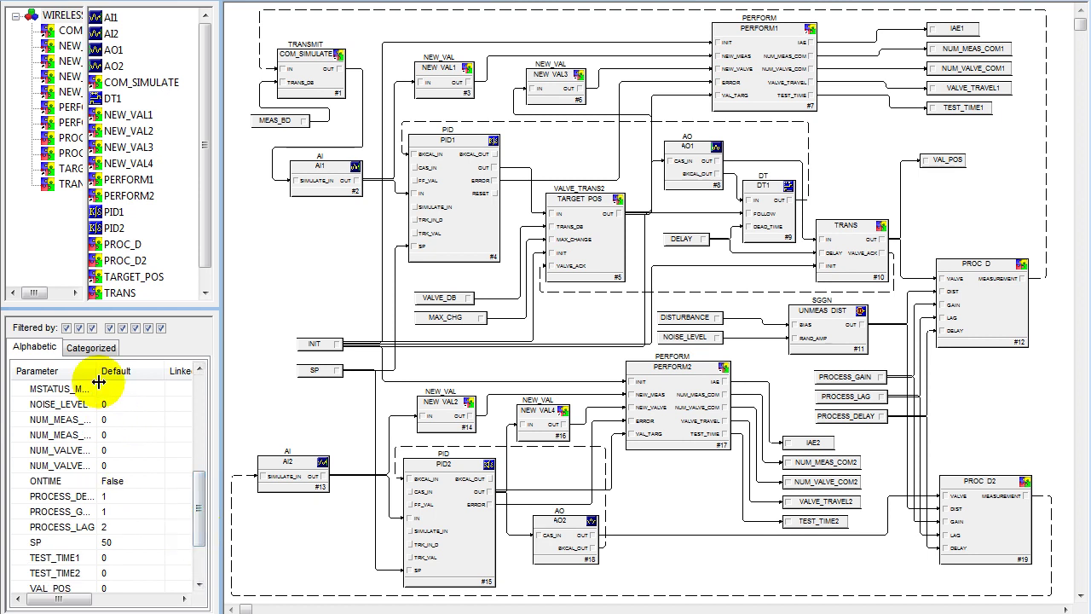
{"action": "mouse_move", "coordinate": [99, 371]}
{"action": "left_mouse_down"}
{"action": "mouse_move", "coordinate": [127, 369]}
{"action": "mouse_move", "coordinate": [115, 369]}
{"action": "left_mouse_up"}
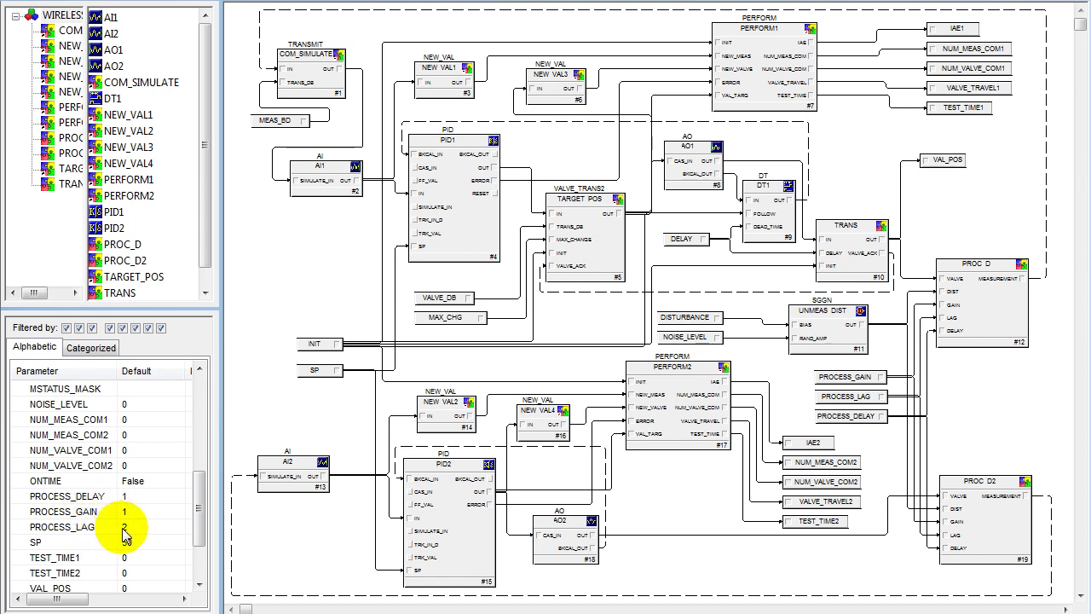
- Scroll through the PID1 block's tuning parameters
{"action": "left_click", "coordinate": [460, 260]}
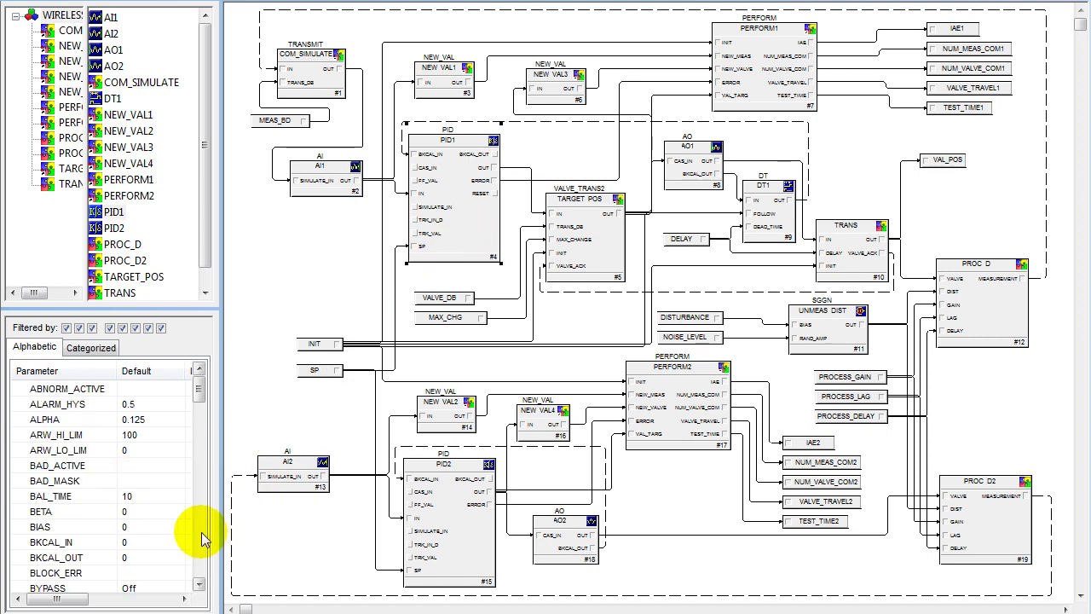
{"action": "left_click", "coordinate": [200, 577]}
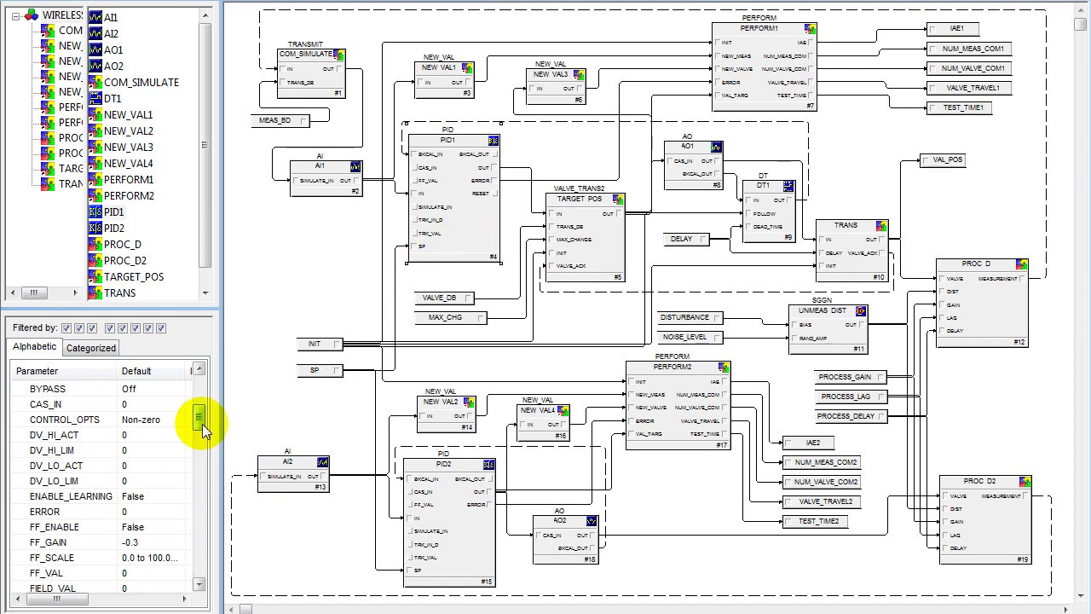
{"action": "scroll", "coordinate": [205, 433], "scroll_direction": "down", "scroll_amount": 4}
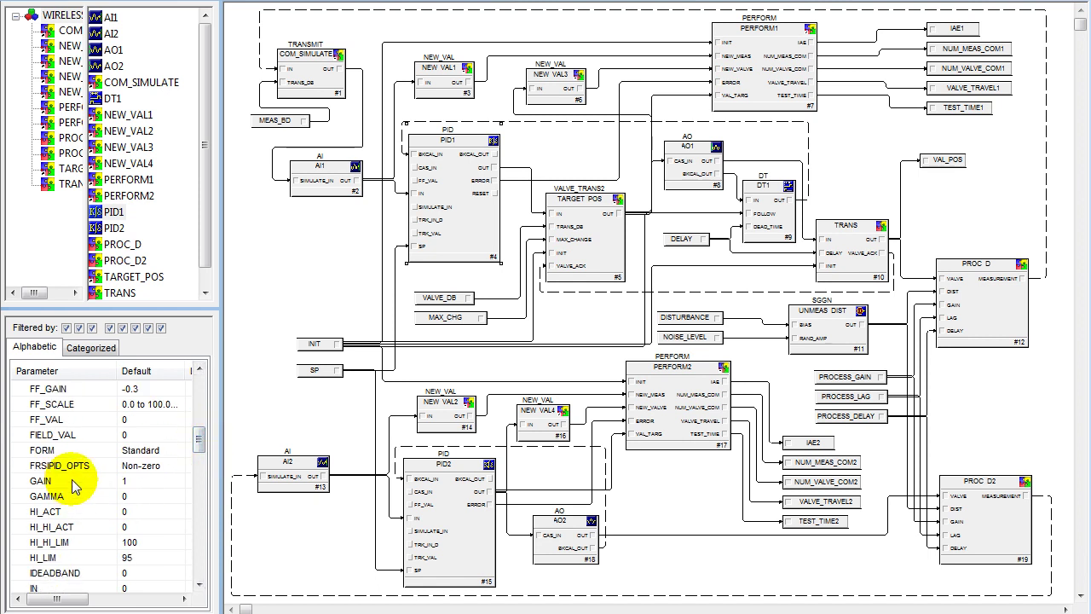
{"action": "left_click_drag", "start_coordinate": [200, 438], "coordinate": [196, 522]}
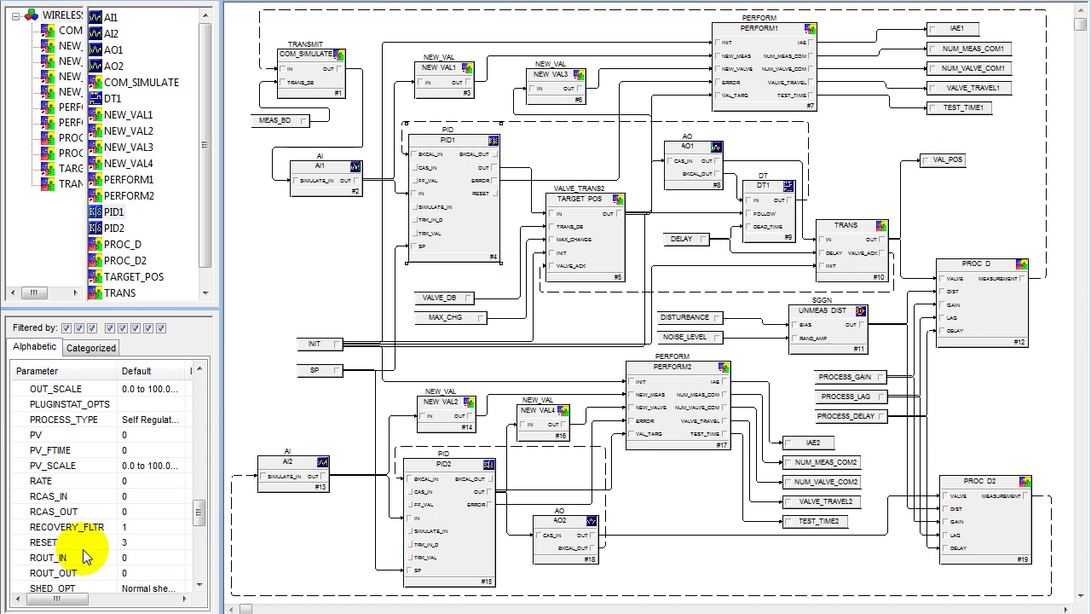
- Review PID2's parameters and take the diagram on-line for live pin values
{"action": "left_click", "coordinate": [443, 528]}
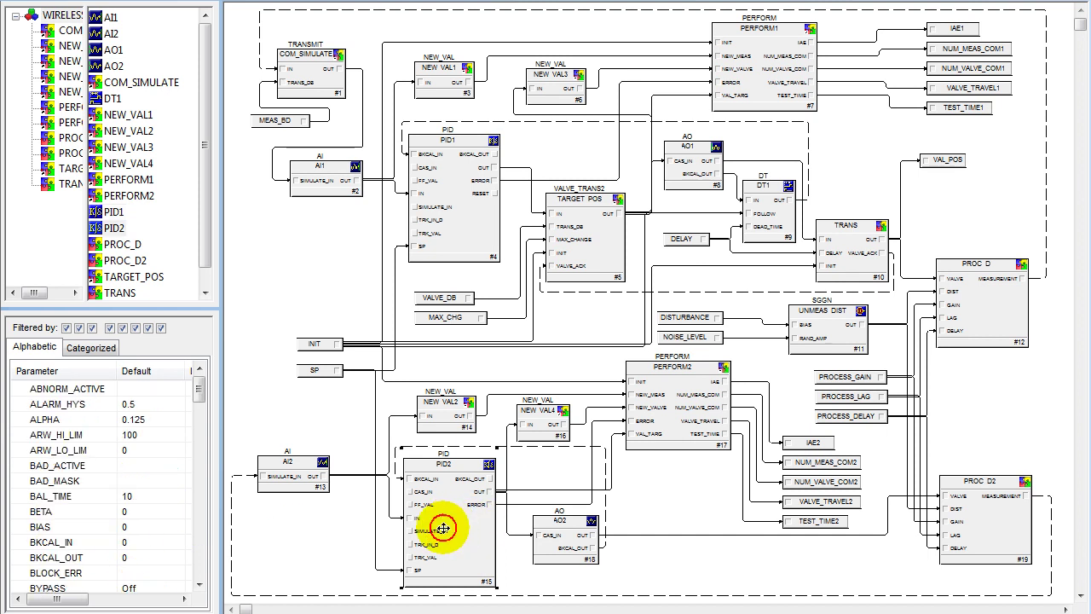
{"action": "left_click_drag", "start_coordinate": [201, 396], "coordinate": [195, 518]}
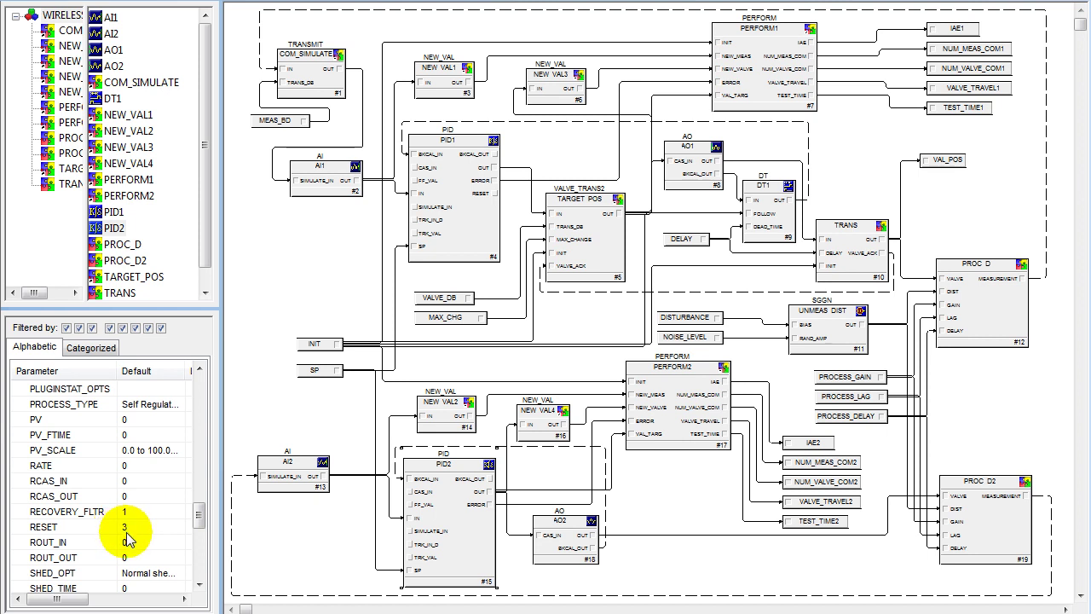
{"action": "left_click", "coordinate": [785, 26]}
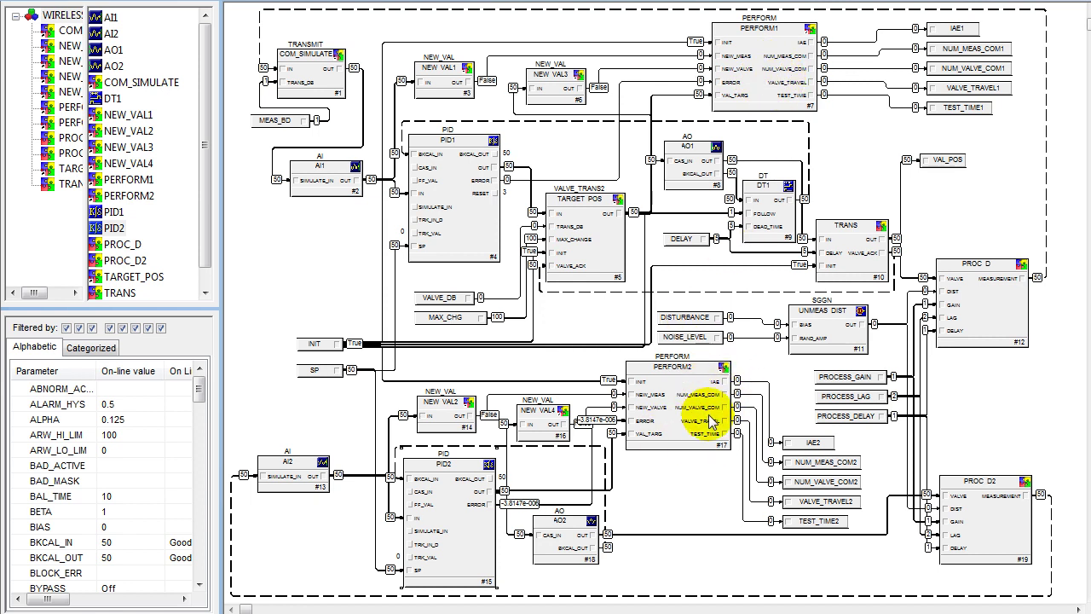
- Set the INIT parameter to False
{"action": "double_click", "coordinate": [321, 348]}
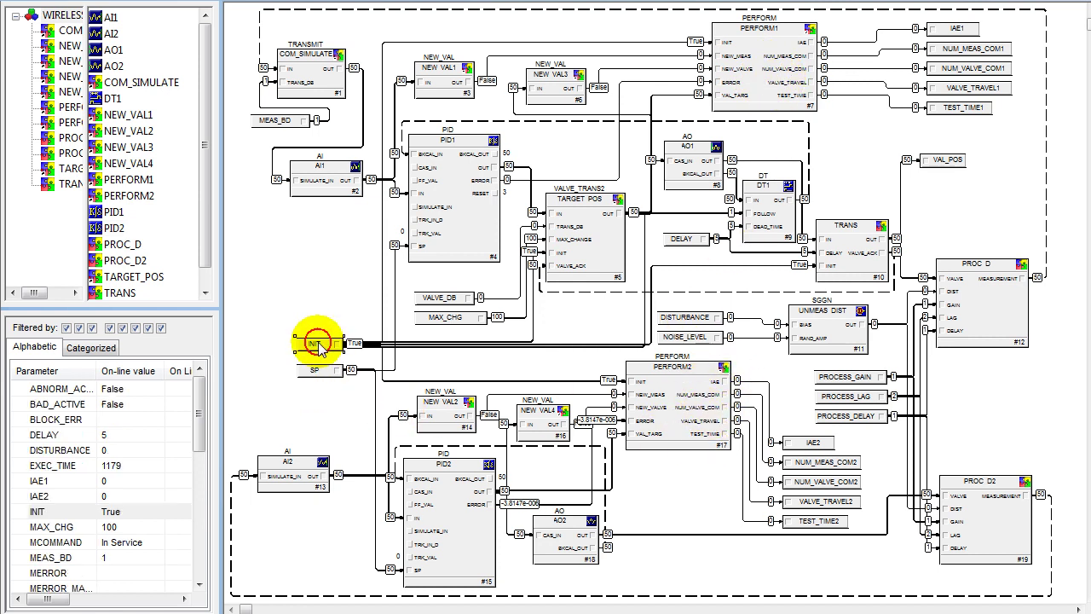
{"action": "left_click", "coordinate": [459, 402]}
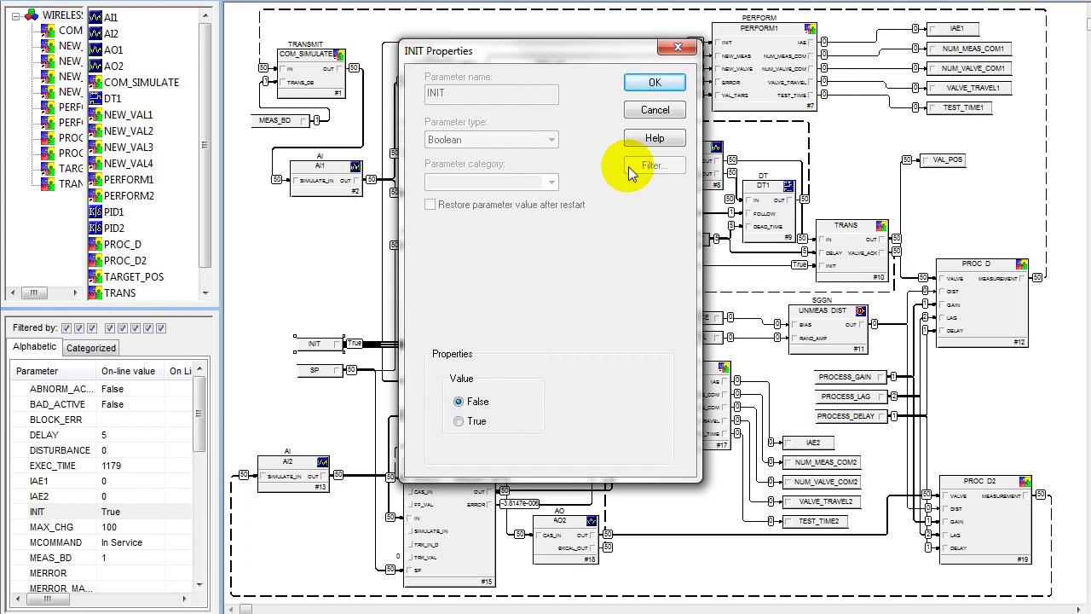
{"action": "left_click", "coordinate": [648, 83]}
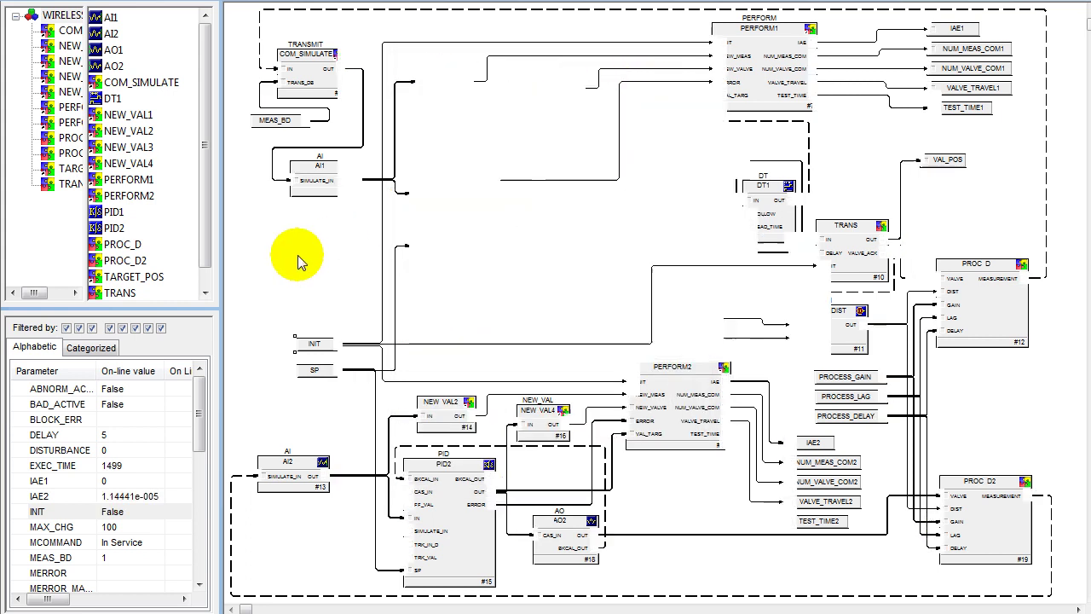
- Change the SP setpoint from 50 to 60
{"action": "double_click", "coordinate": [311, 375]}
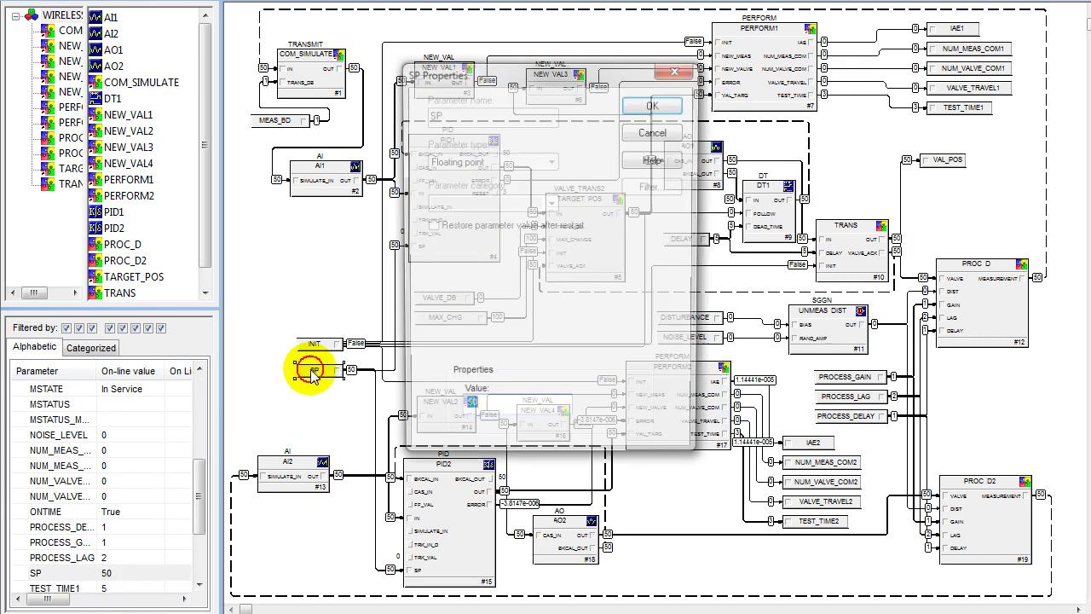
{"action": "double_click", "coordinate": [449, 410]}
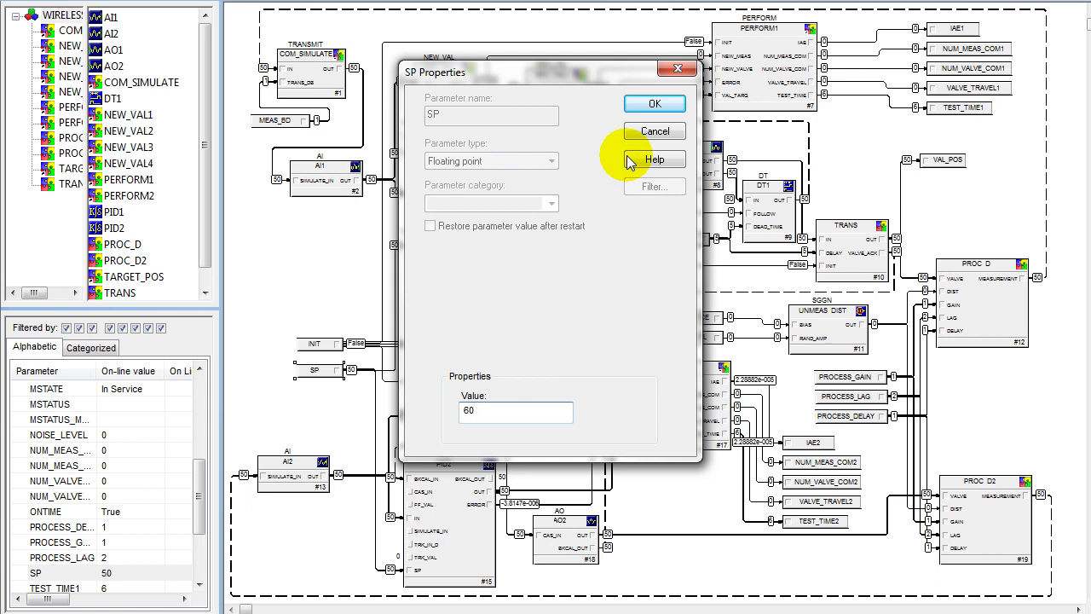
{"action": "left_click", "coordinate": [650, 103]}
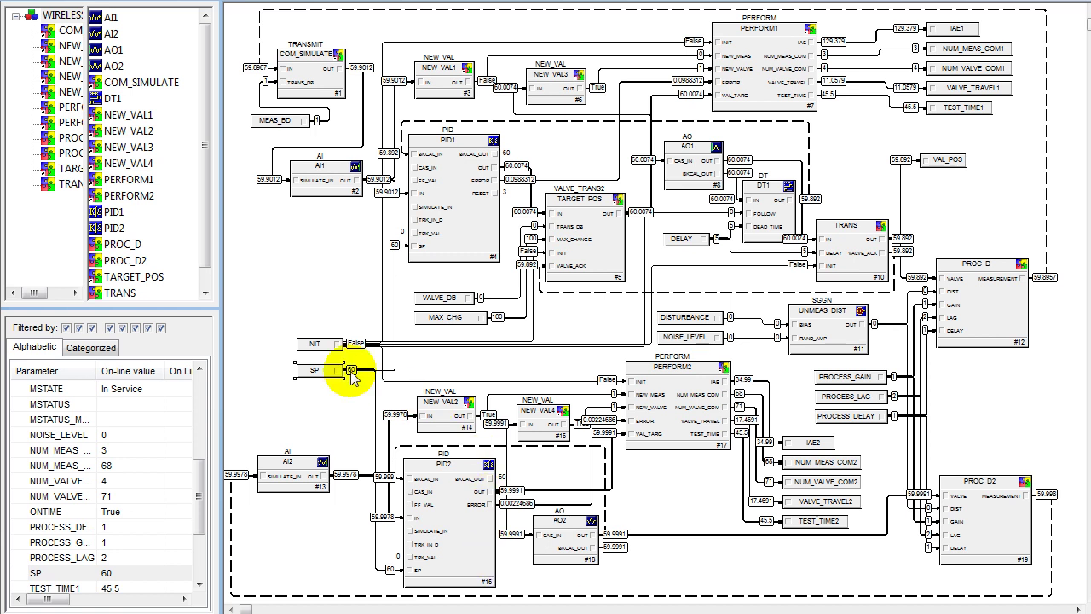
- Set SP to 50 and switch to the trend to watch the response
{"action": "double_click", "coordinate": [317, 368]}
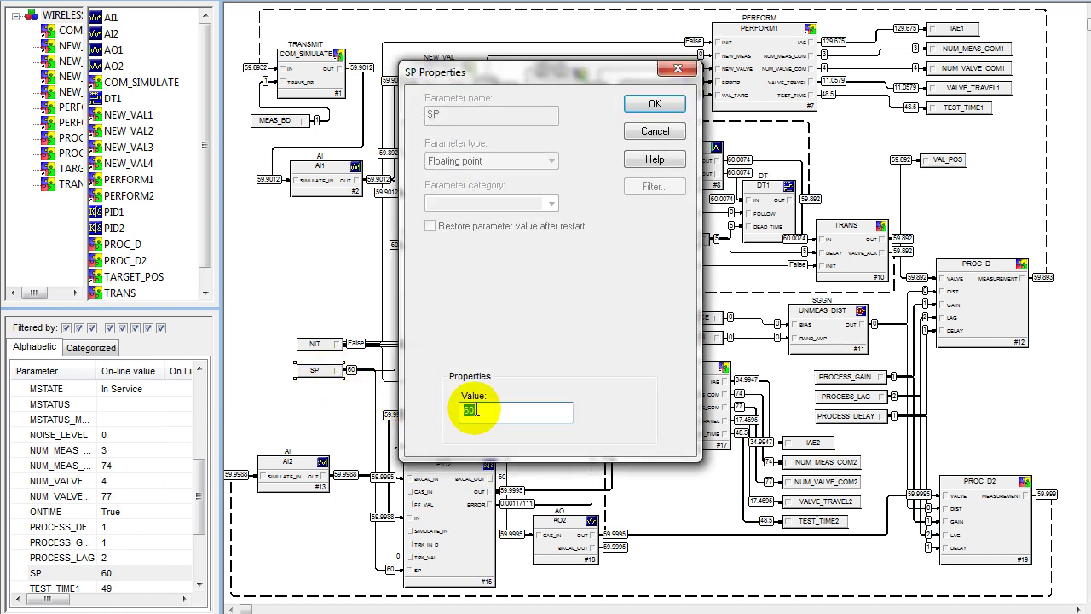
{"action": "type", "text": "50"}
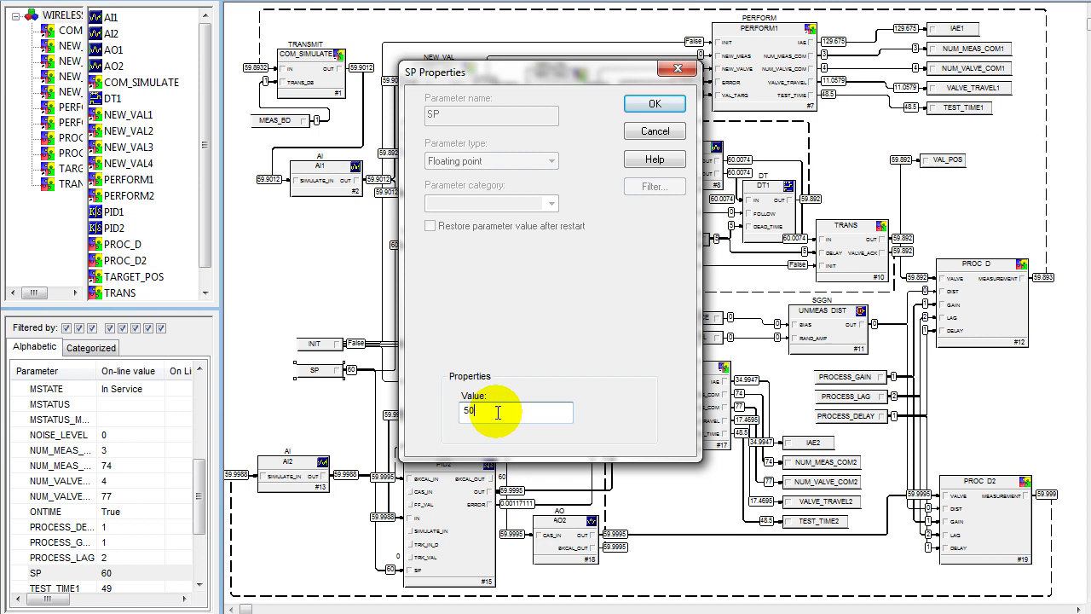
{"action": "key", "text": "Return"}
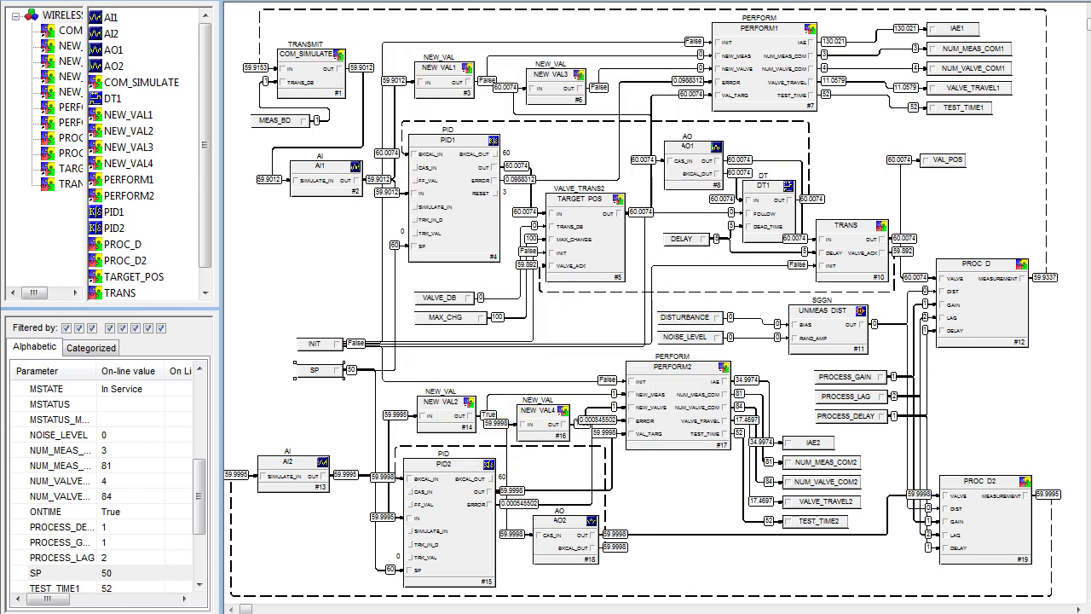
{"action": "key", "text": "alt+Tab"}
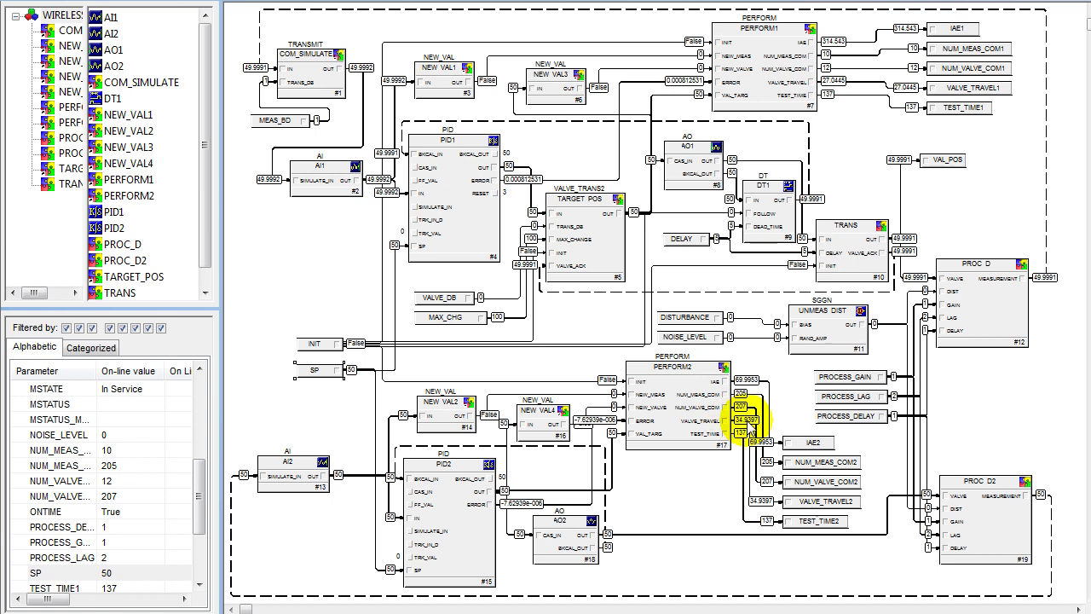
- Set INIT to True
{"action": "double_click", "coordinate": [326, 348]}
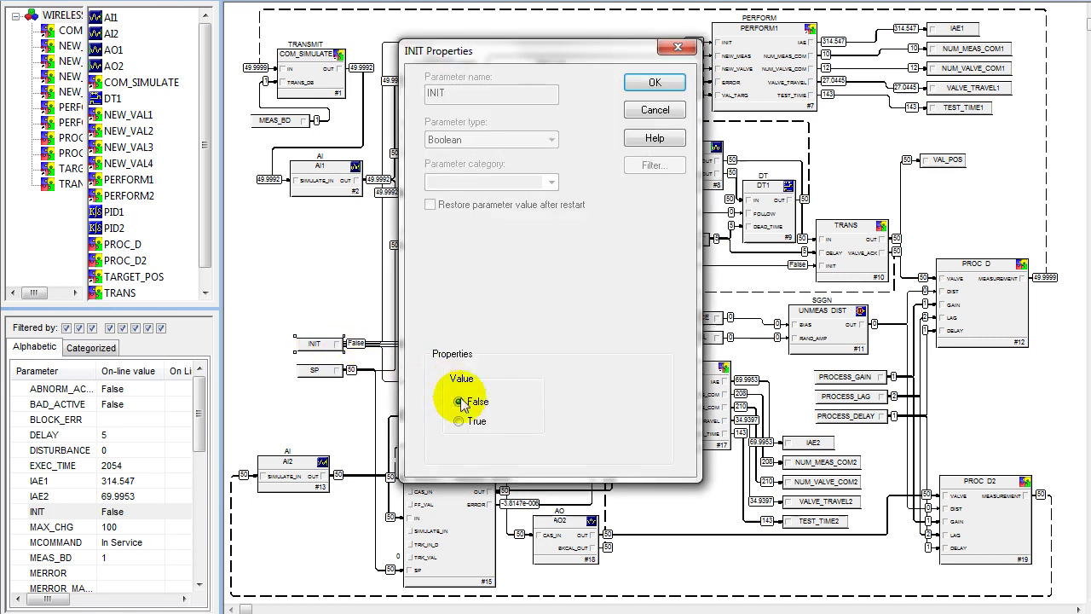
{"action": "left_click", "coordinate": [459, 421]}
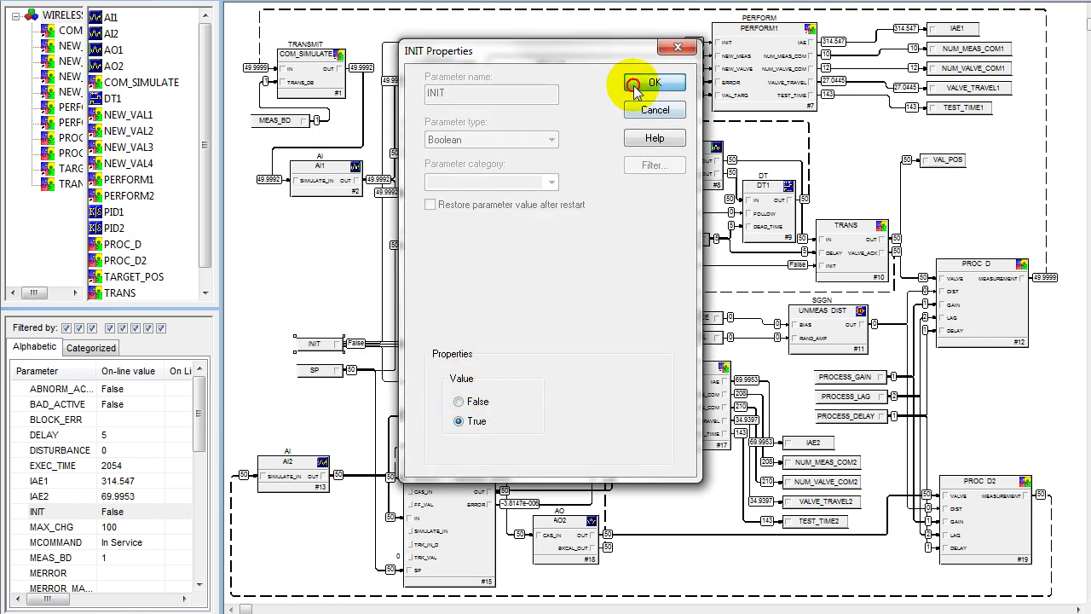
{"action": "left_click", "coordinate": [654, 81]}
- Set INIT back to False
{"action": "left_click", "coordinate": [312, 343]}
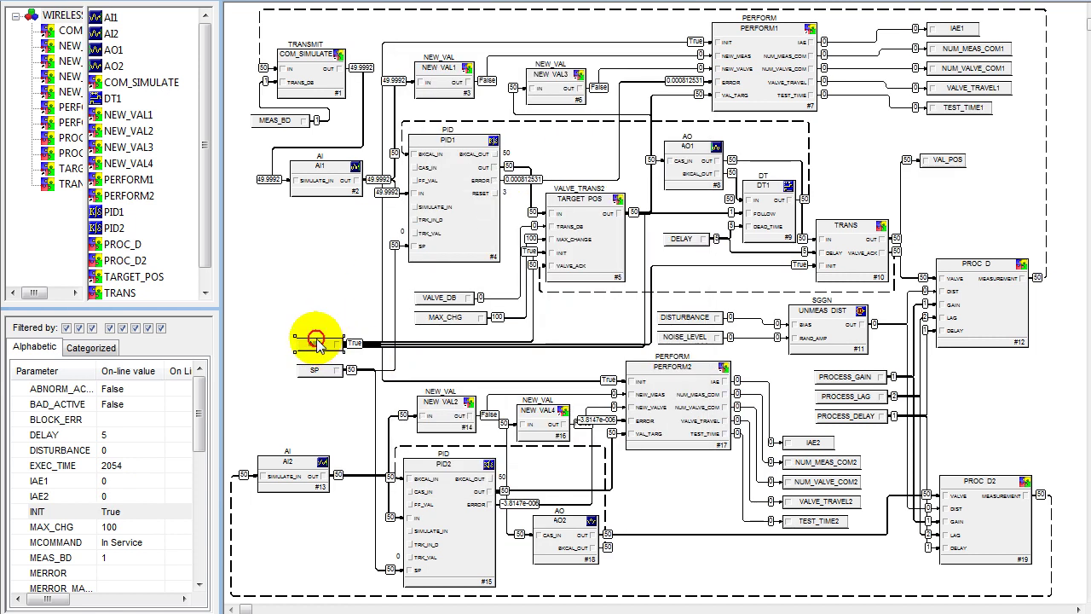
{"action": "double_click", "coordinate": [351, 342]}
{"action": "left_click", "coordinate": [458, 401]}
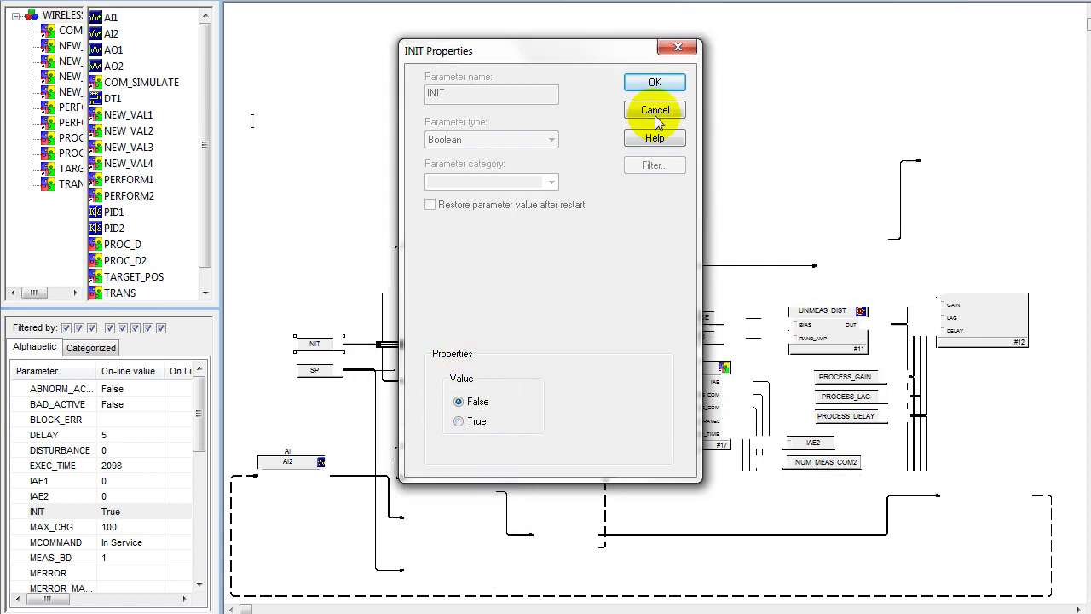
{"action": "left_click", "coordinate": [653, 82]}
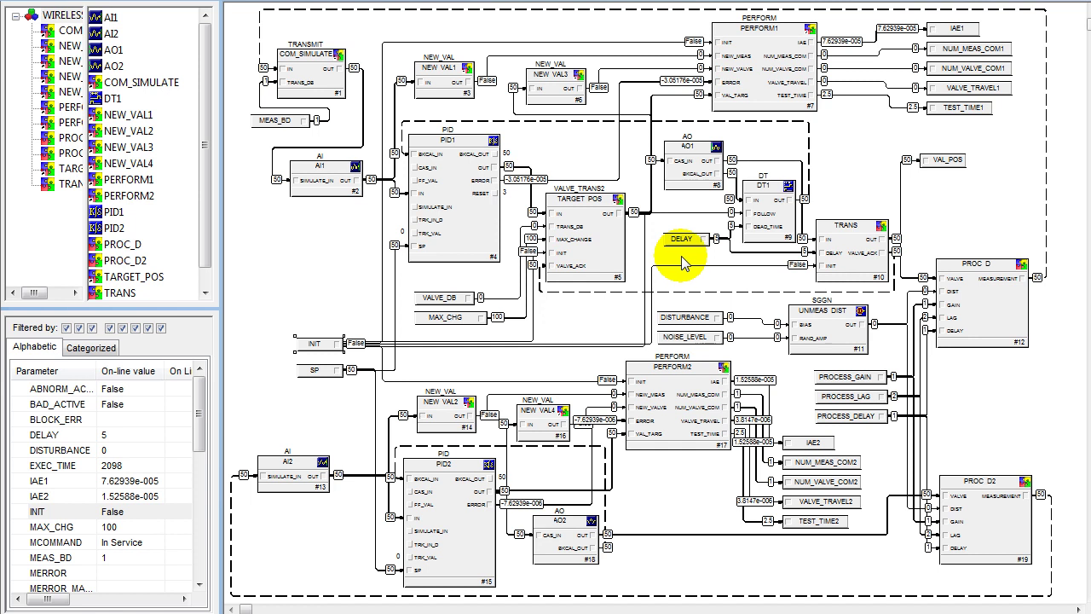
- Enter 10 as the DISTURBANCE value
{"action": "double_click", "coordinate": [682, 318]}
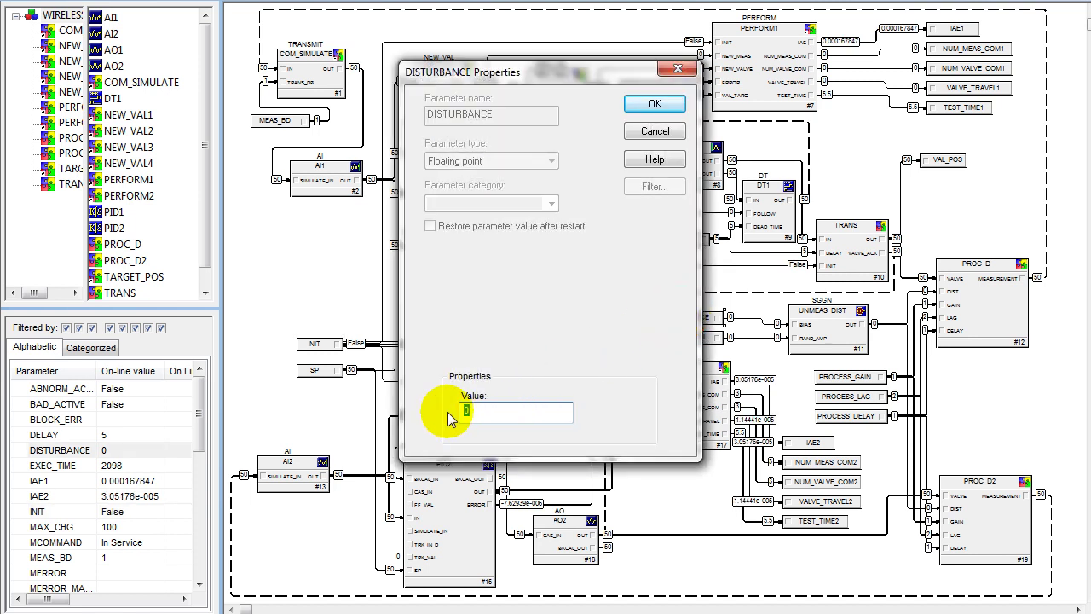
{"action": "type", "text": "1"}
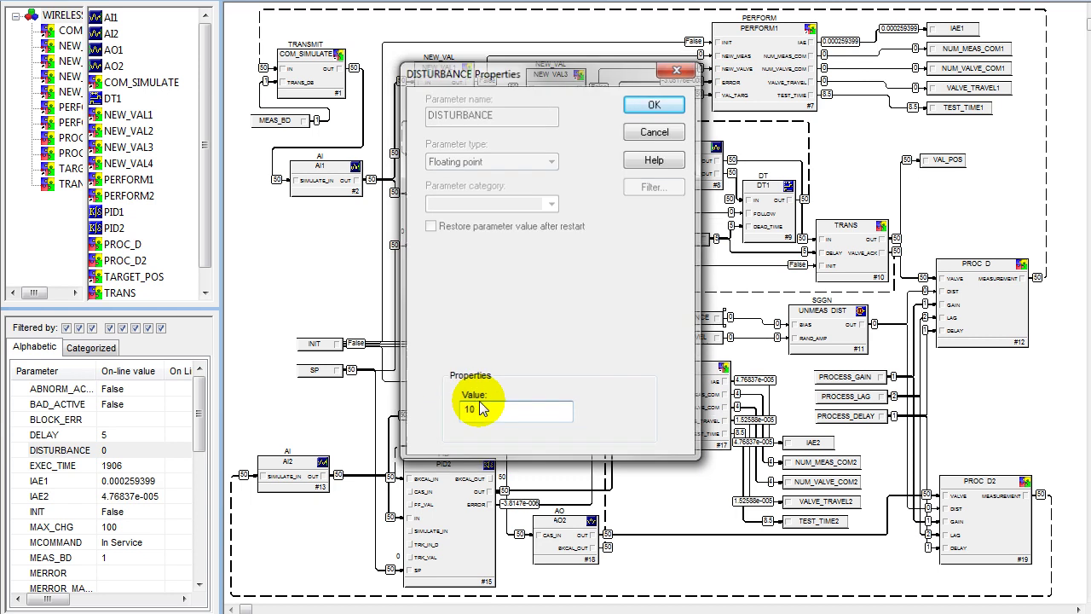
{"action": "key", "text": "Return"}
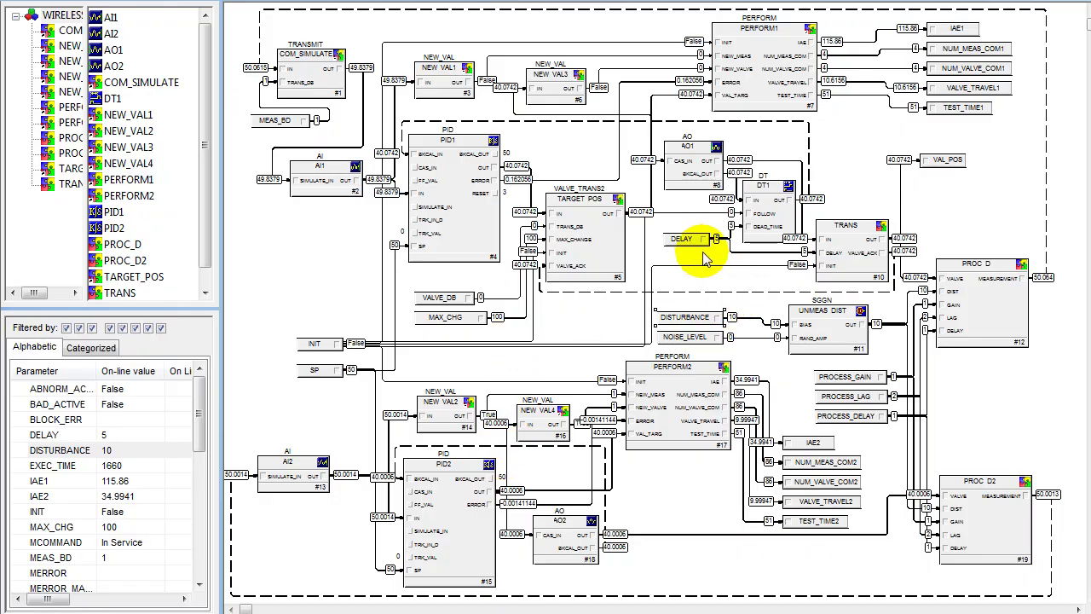
- Enter 0 as the DISTURBANCE value
{"action": "double_click", "coordinate": [712, 315]}
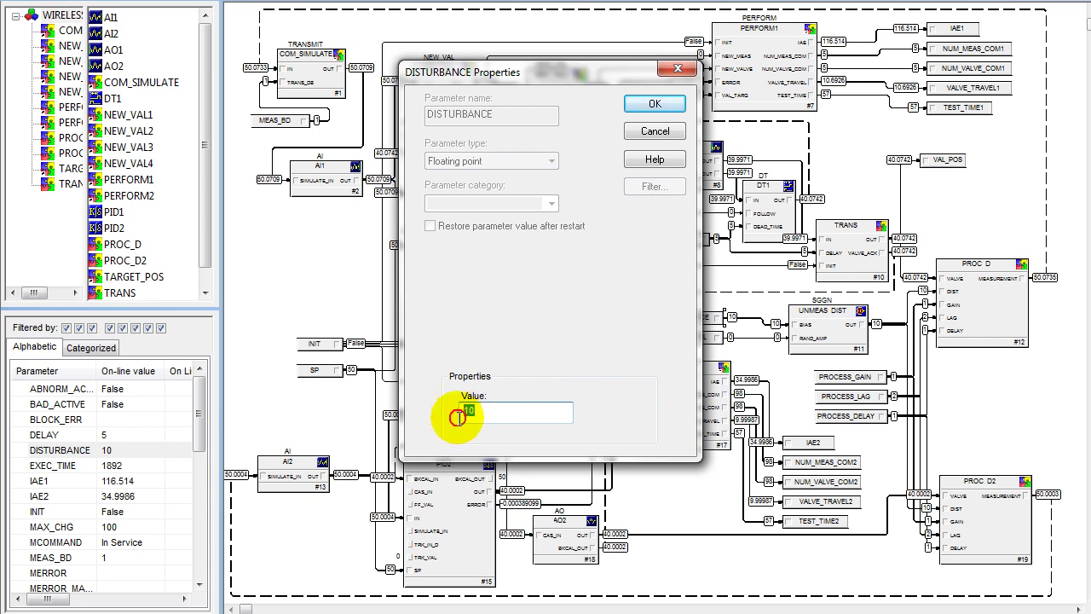
{"action": "type", "text": "0"}
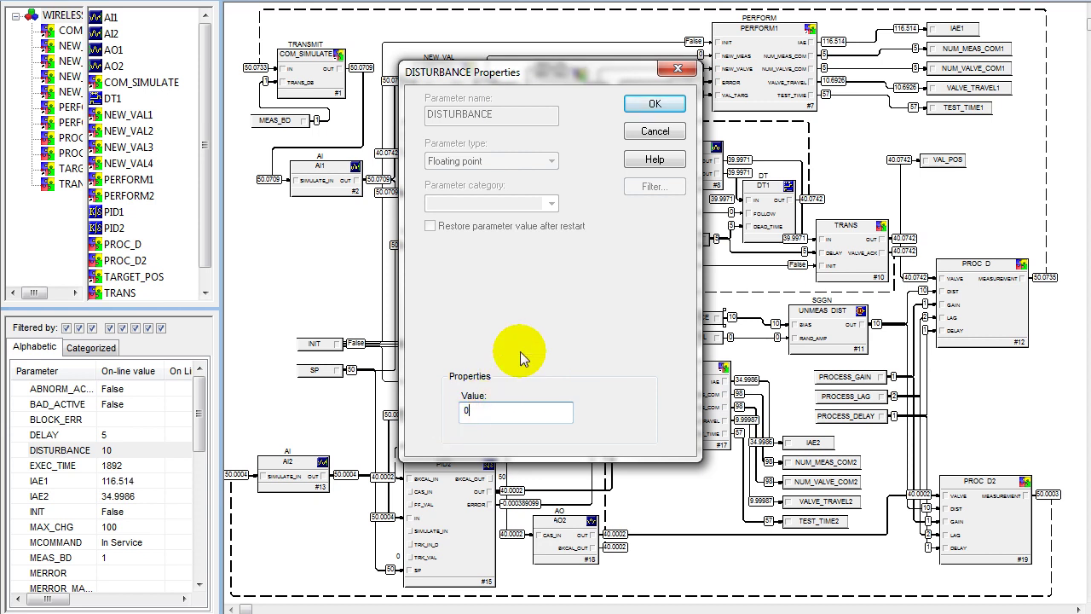
{"action": "left_click", "coordinate": [650, 103]}
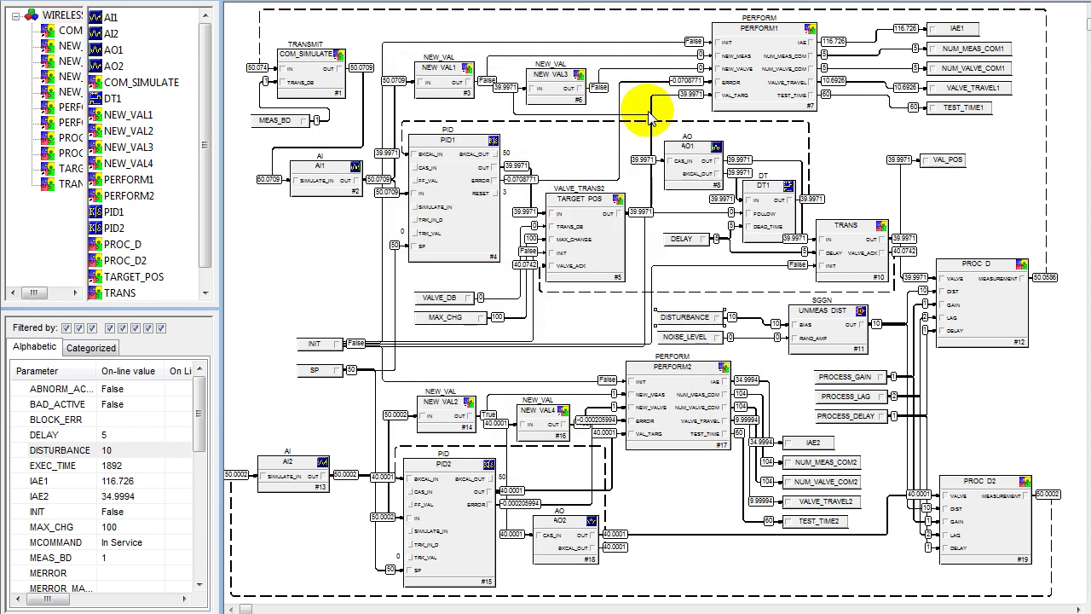